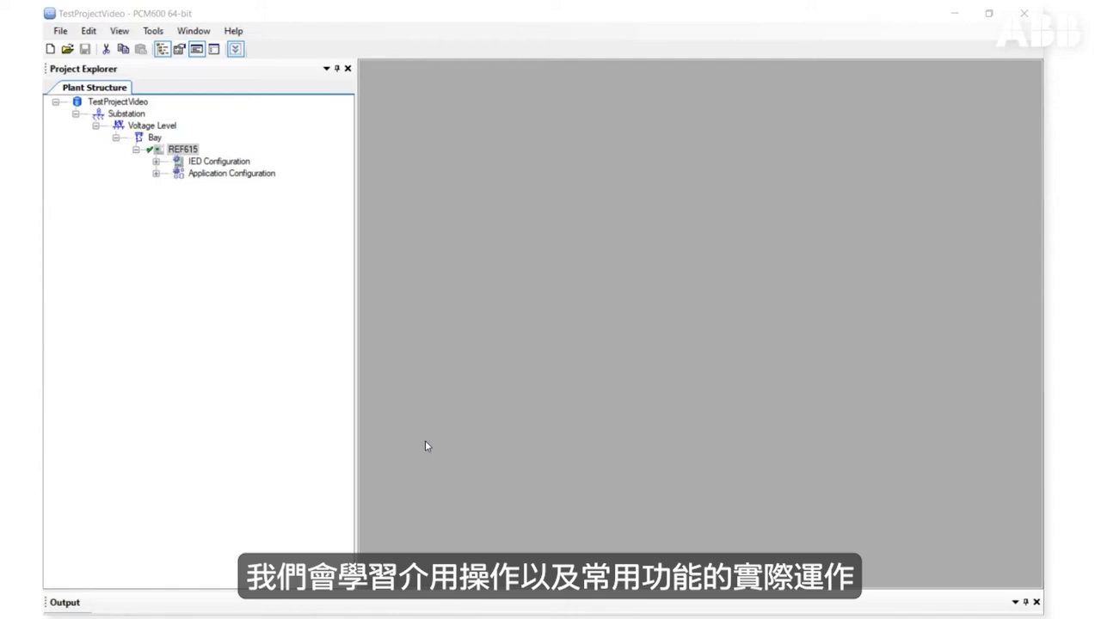
Step: Open the Parameter Setting tool for the REF615 IED
{"action": "left_click", "coordinate": [193, 155]}
{"action": "right_click", "coordinate": [192, 156]}
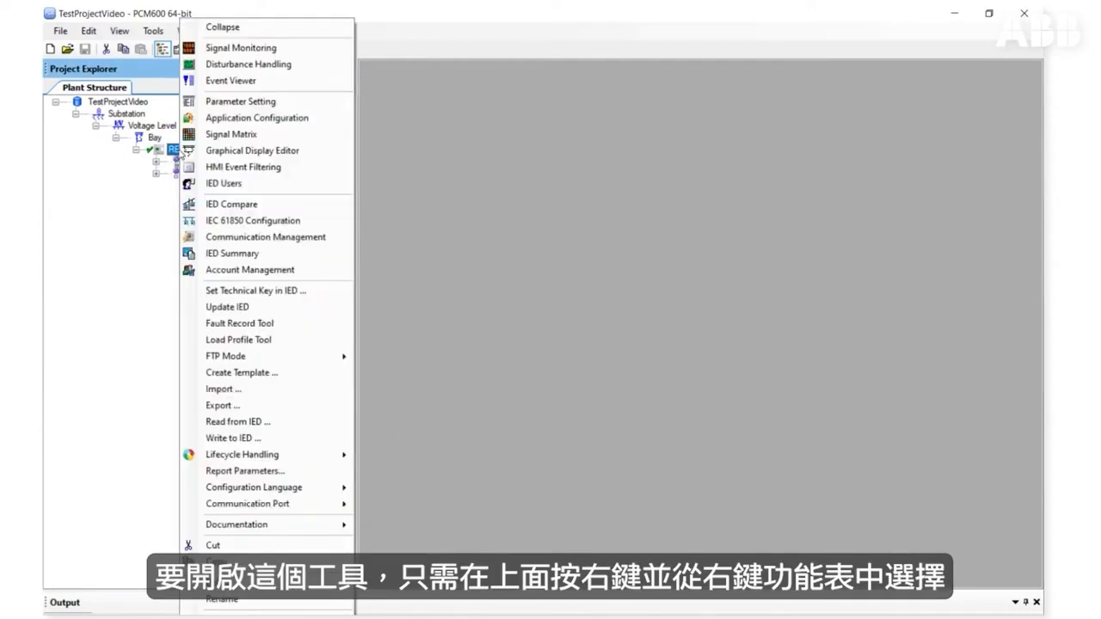
{"action": "left_click", "coordinate": [264, 97]}
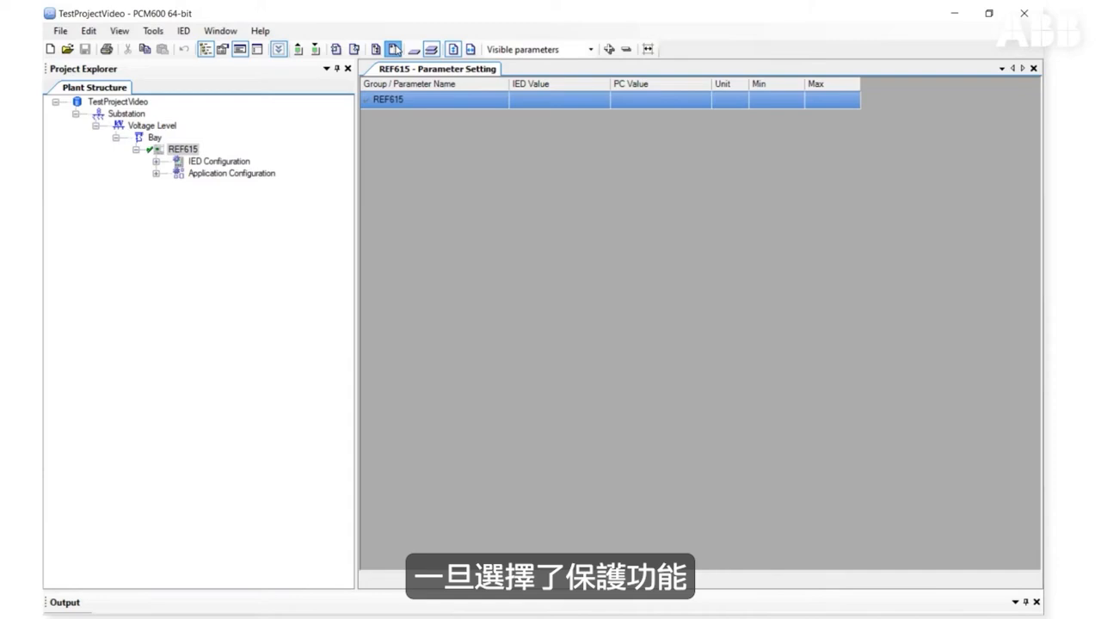
Step: Expand the Application Configuration tree and view the parameters of the DEFHPDEF1 and DEFLPDEF1 current protection functions
{"action": "left_click", "coordinate": [157, 174]}
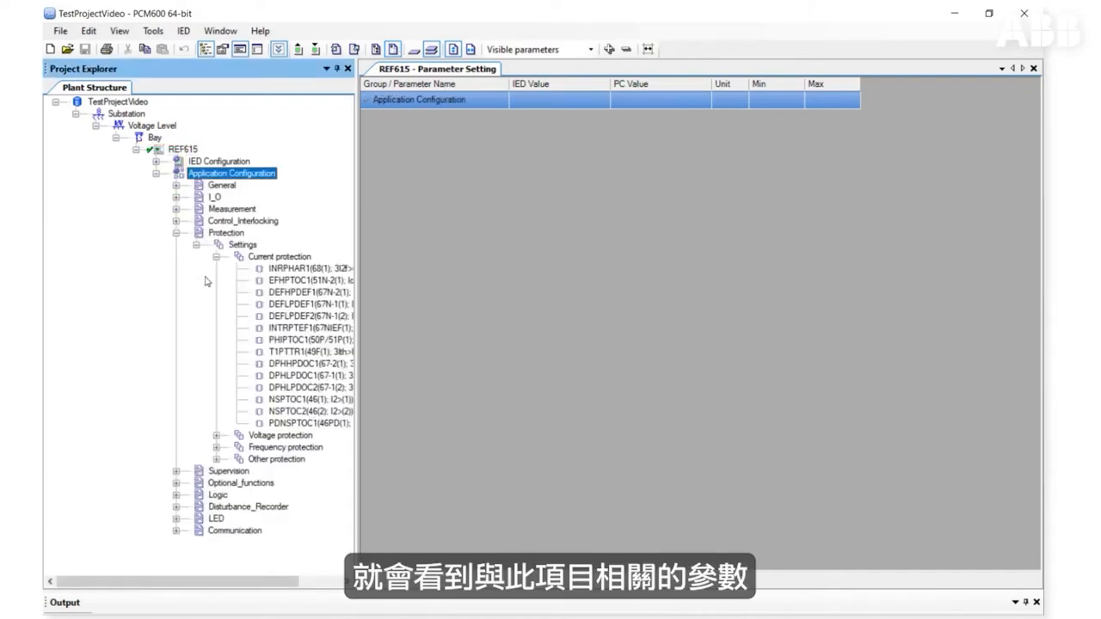
{"action": "left_click", "coordinate": [311, 296]}
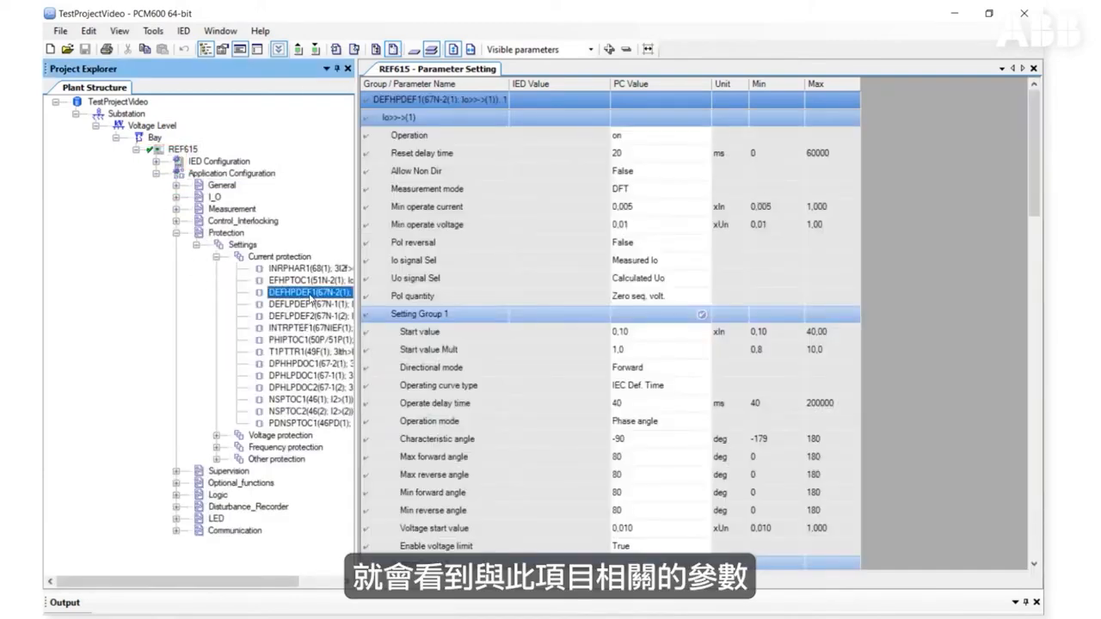
{"action": "left_click", "coordinate": [309, 304]}
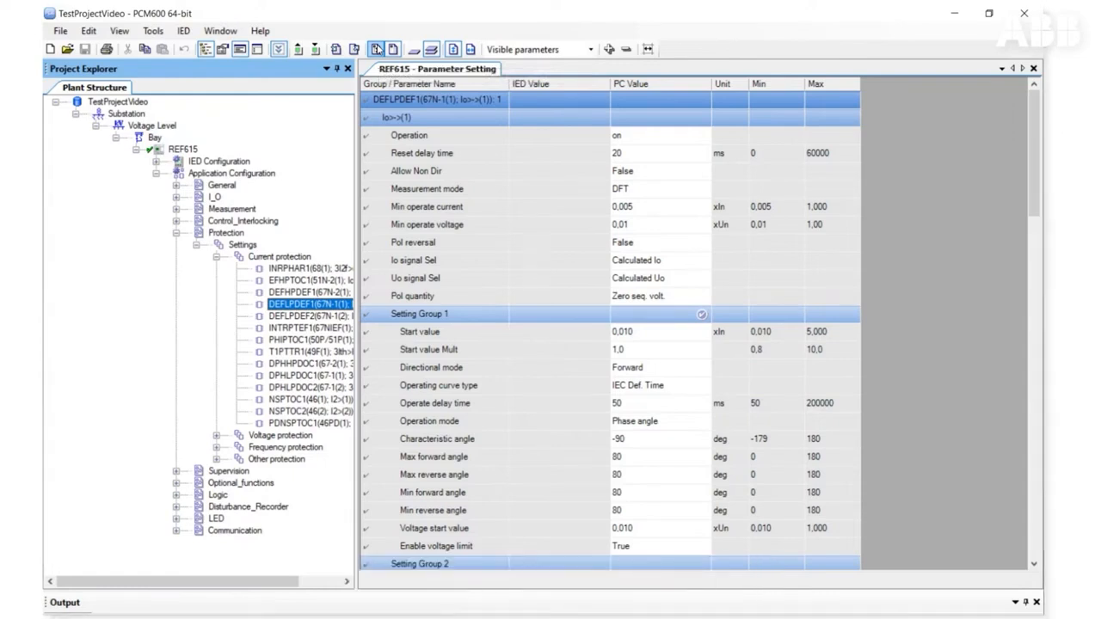
Step: Display the parameters of the whole Current protection group, then return to the DEFLPDEF1 function
{"action": "left_click", "coordinate": [280, 257]}
{"action": "left_click", "coordinate": [376, 49]}
{"action": "mouse_move", "coordinate": [1034, 97]}
{"action": "left_mouse_down"}
{"action": "mouse_move", "coordinate": [1041, 210]}
{"action": "mouse_move", "coordinate": [1034, 95]}
{"action": "left_mouse_up"}
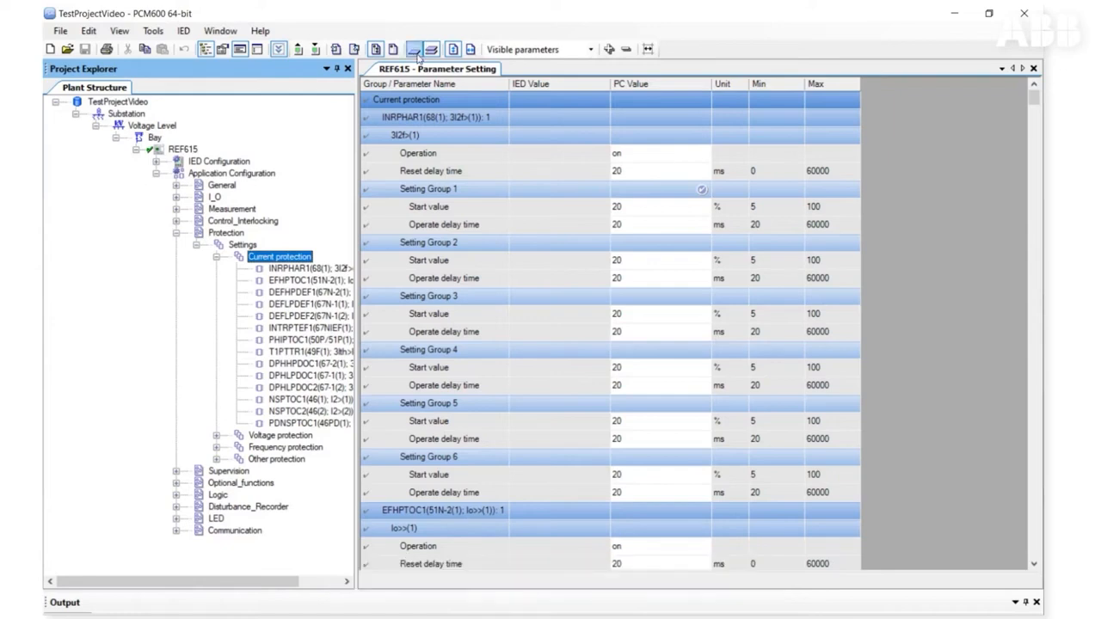
{"action": "left_click", "coordinate": [347, 304]}
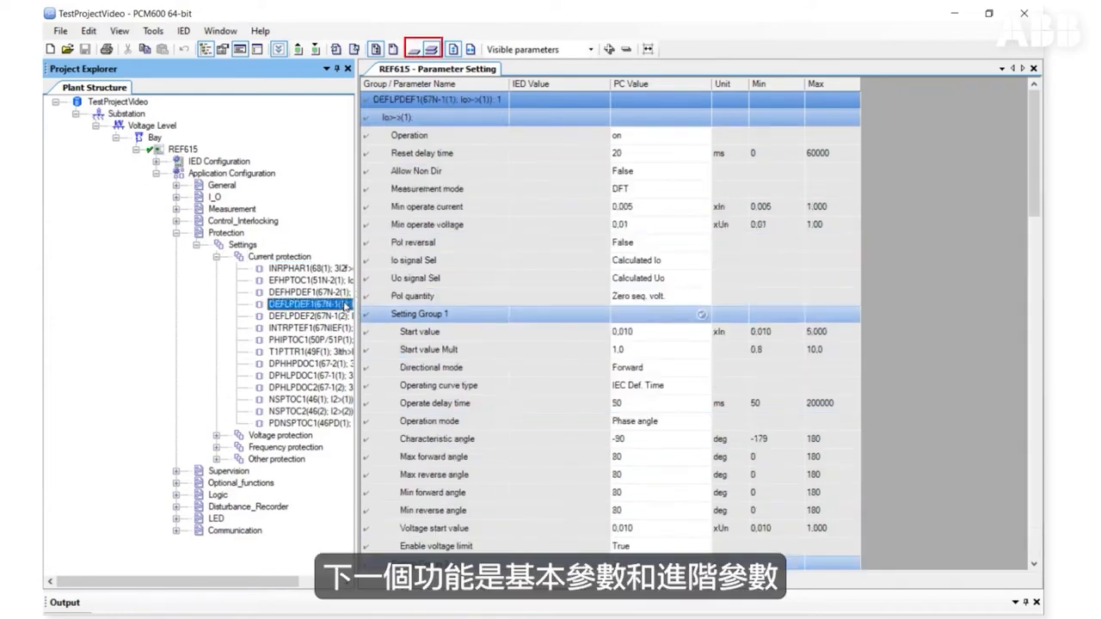
Step: Toggle between the basic and advanced parameter layers and set the parameter filter to All parameters
{"action": "left_click", "coordinate": [413, 50]}
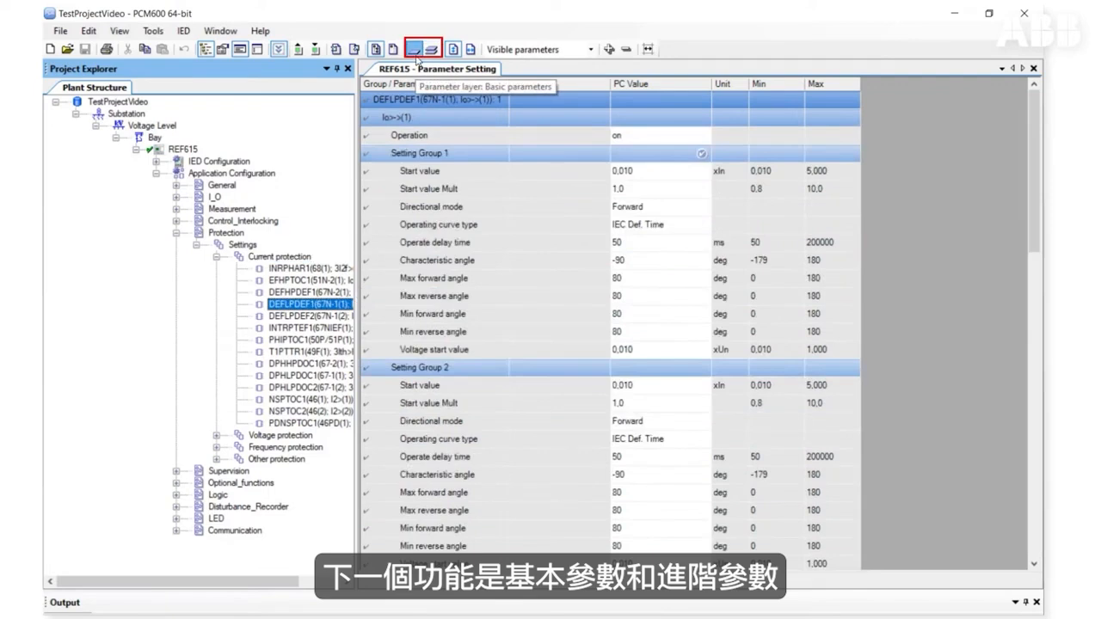
{"action": "left_click", "coordinate": [431, 51]}
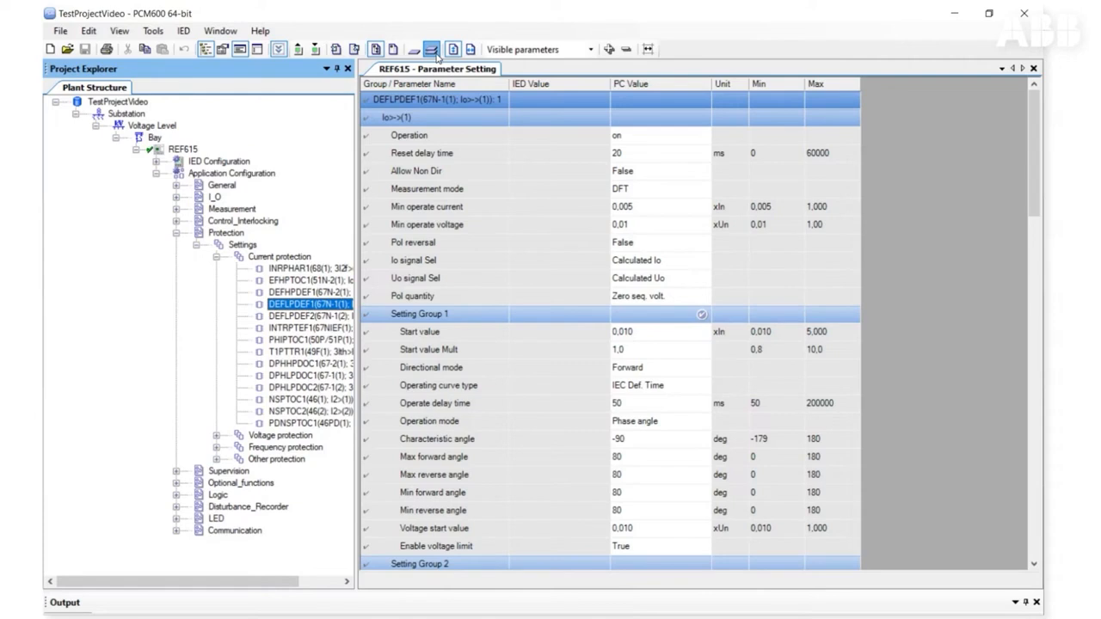
{"action": "left_click", "coordinate": [590, 50]}
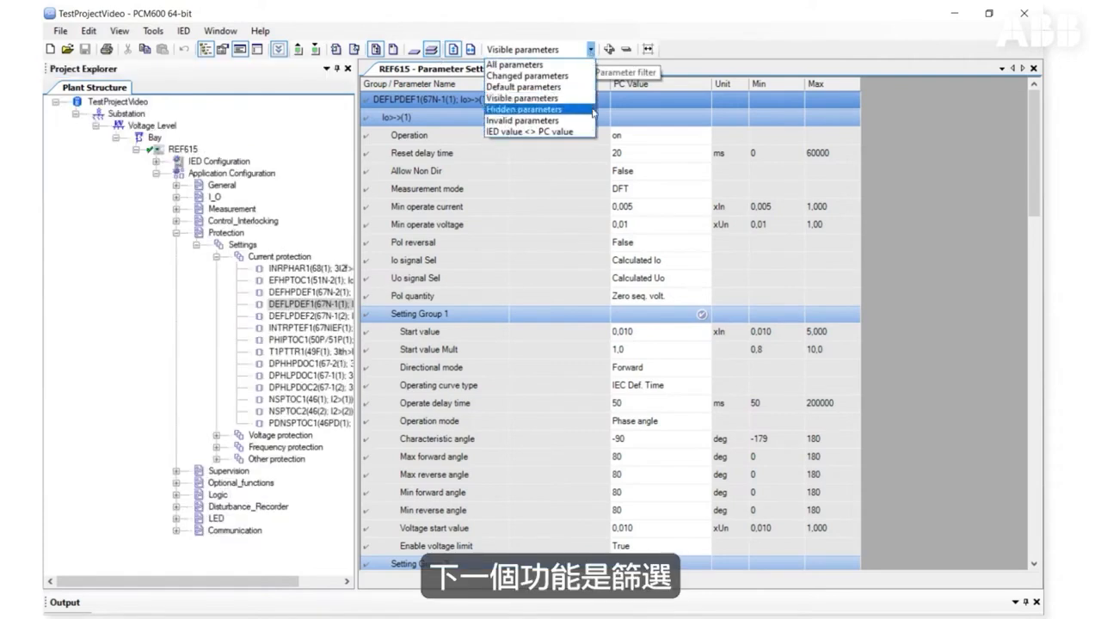
{"action": "left_click", "coordinate": [563, 64]}
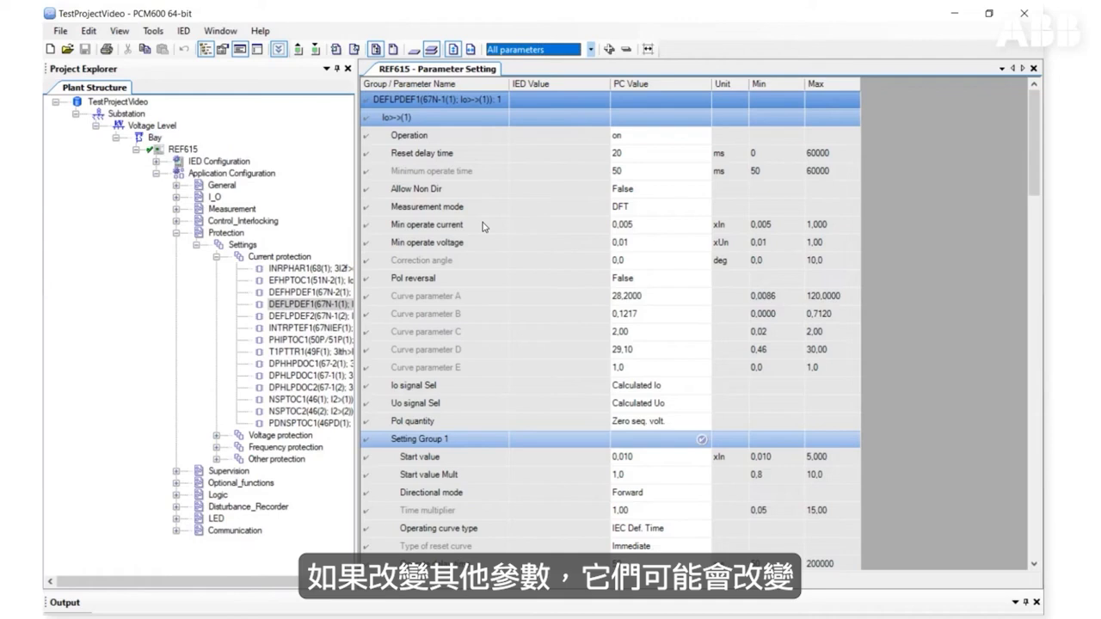
Step: Set Setting Group 1's Operating curve type to Programmable and select the Curve parameter D value
{"action": "mouse_move", "coordinate": [460, 308]}
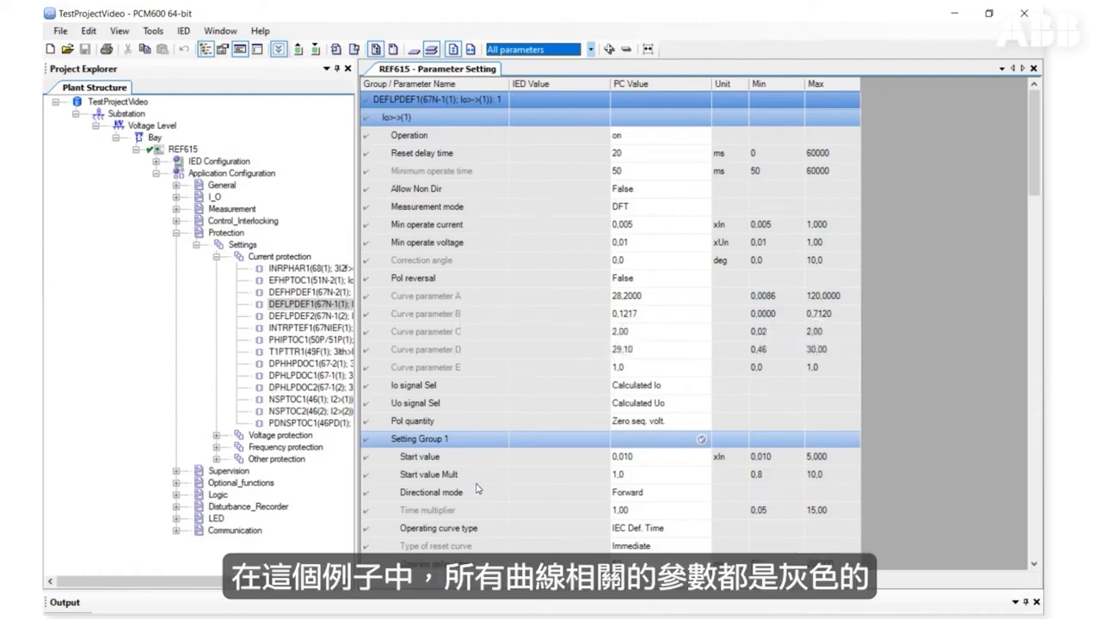
{"action": "left_click", "coordinate": [493, 530]}
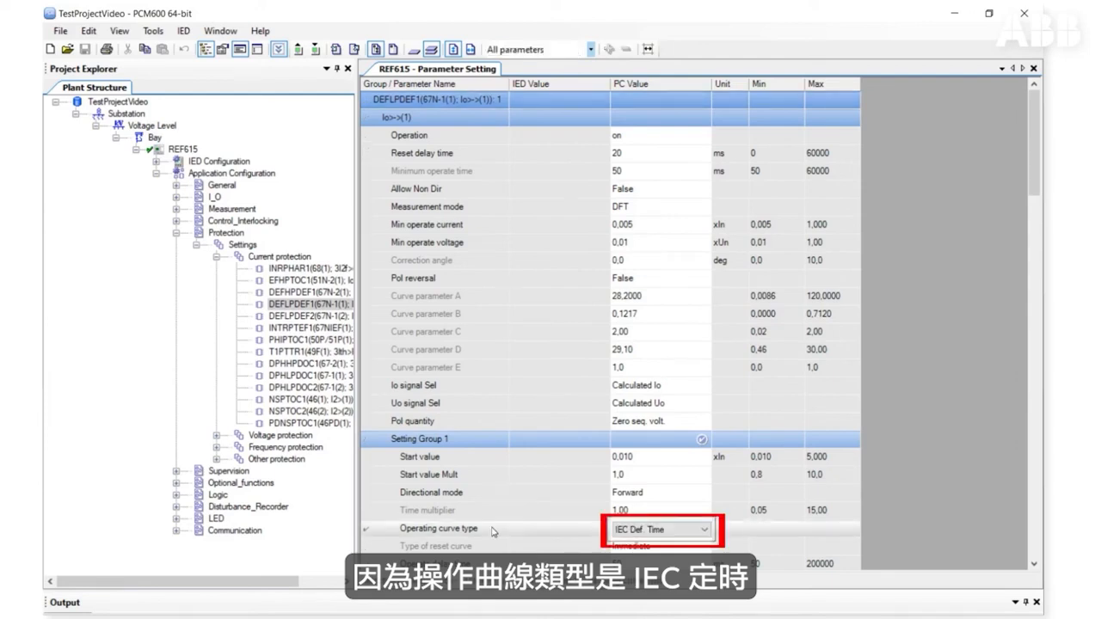
{"action": "left_click", "coordinate": [693, 530]}
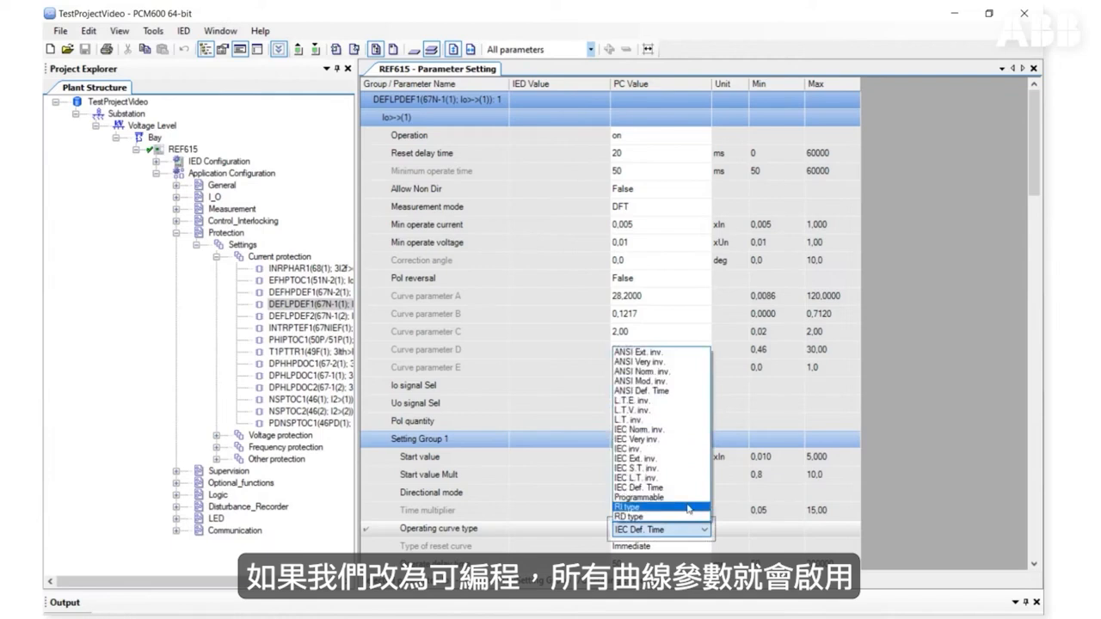
{"action": "left_click", "coordinate": [687, 498]}
{"action": "left_click", "coordinate": [447, 349]}
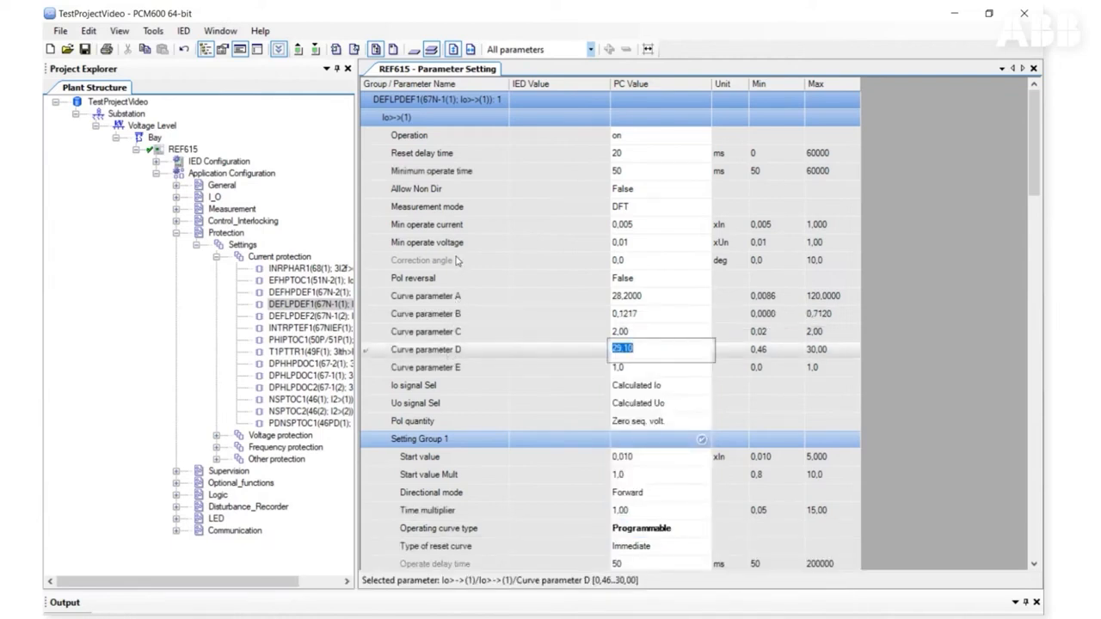
Step: Filter to Visible parameters and set Setting Group 1's Operating curve type to ANSI Def. Time
{"action": "left_click", "coordinate": [590, 50]}
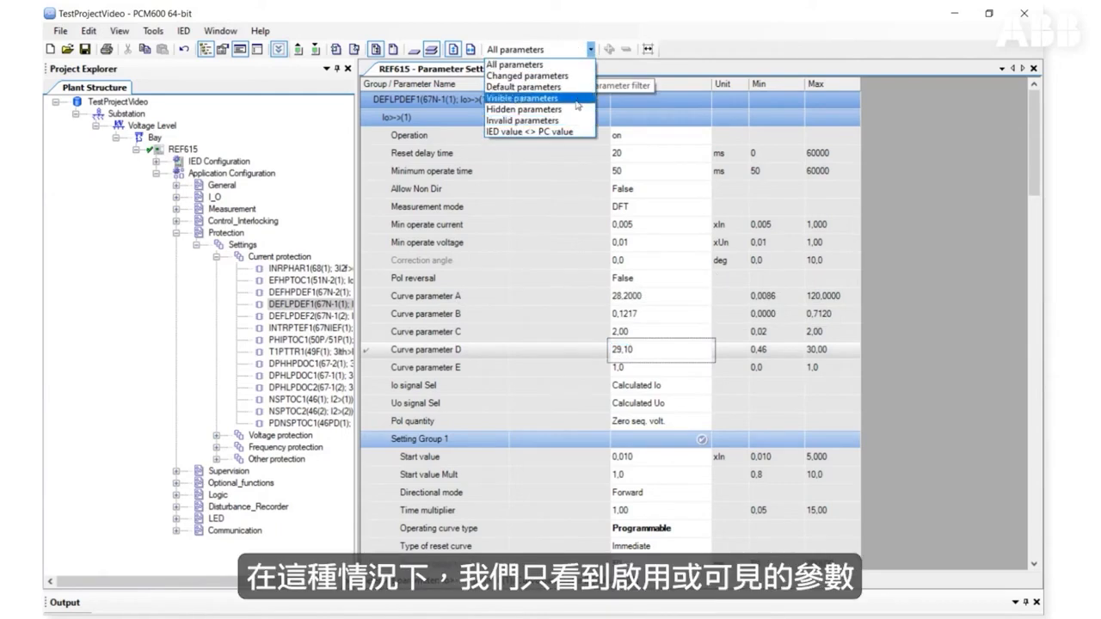
{"action": "left_click", "coordinate": [577, 106]}
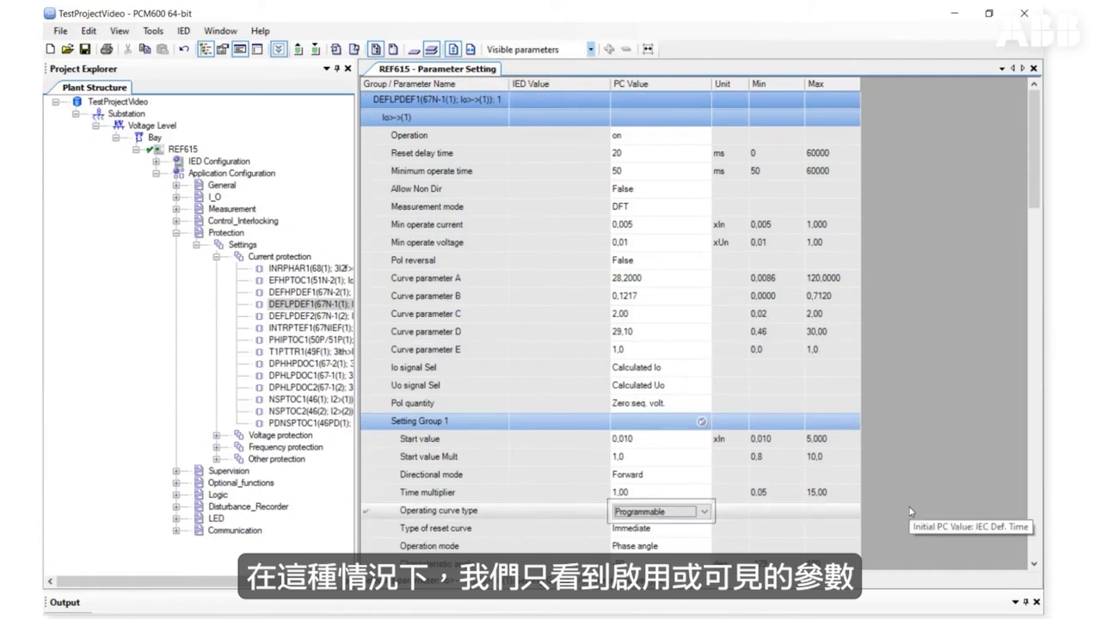
{"action": "left_click", "coordinate": [704, 513]}
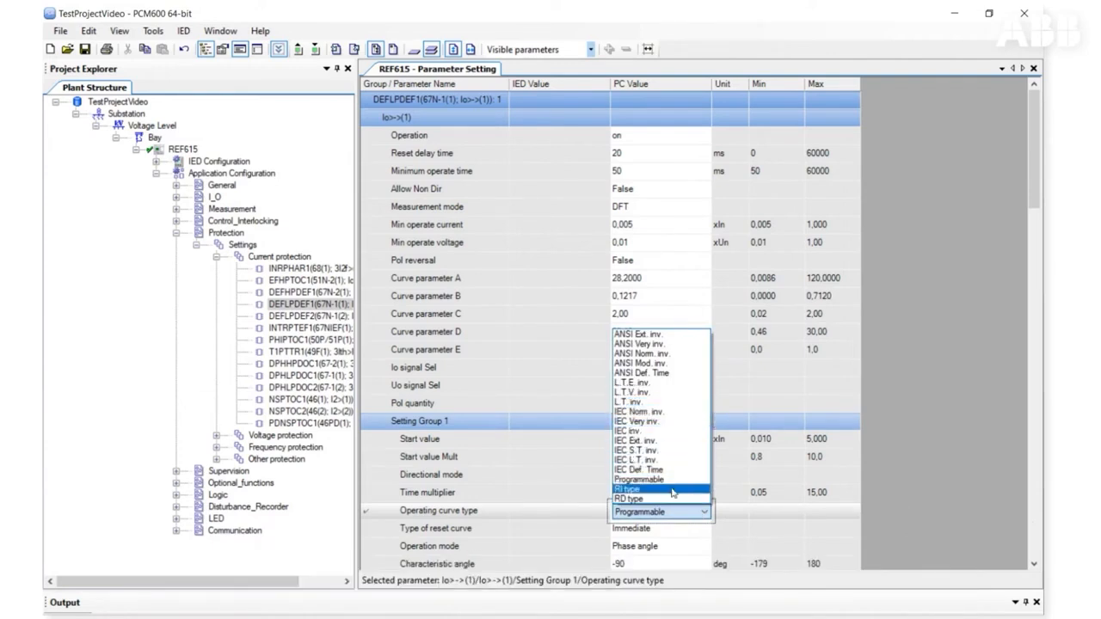
{"action": "left_click", "coordinate": [675, 373]}
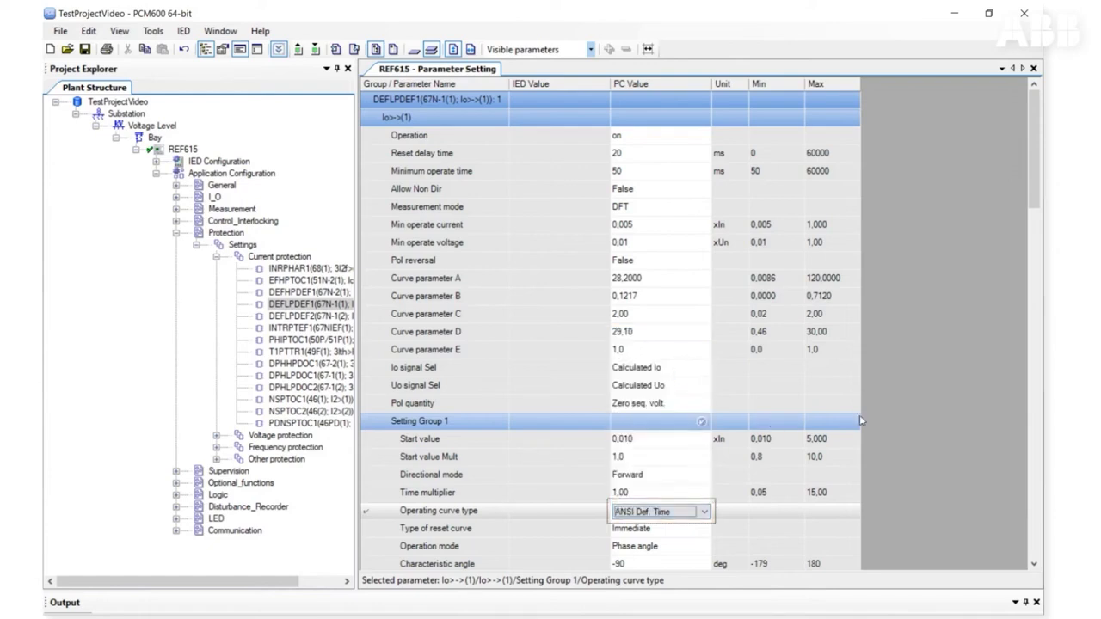
Step: Filter to Changed parameters and view the changes for the whole REF615 IED
{"action": "left_click", "coordinate": [590, 49]}
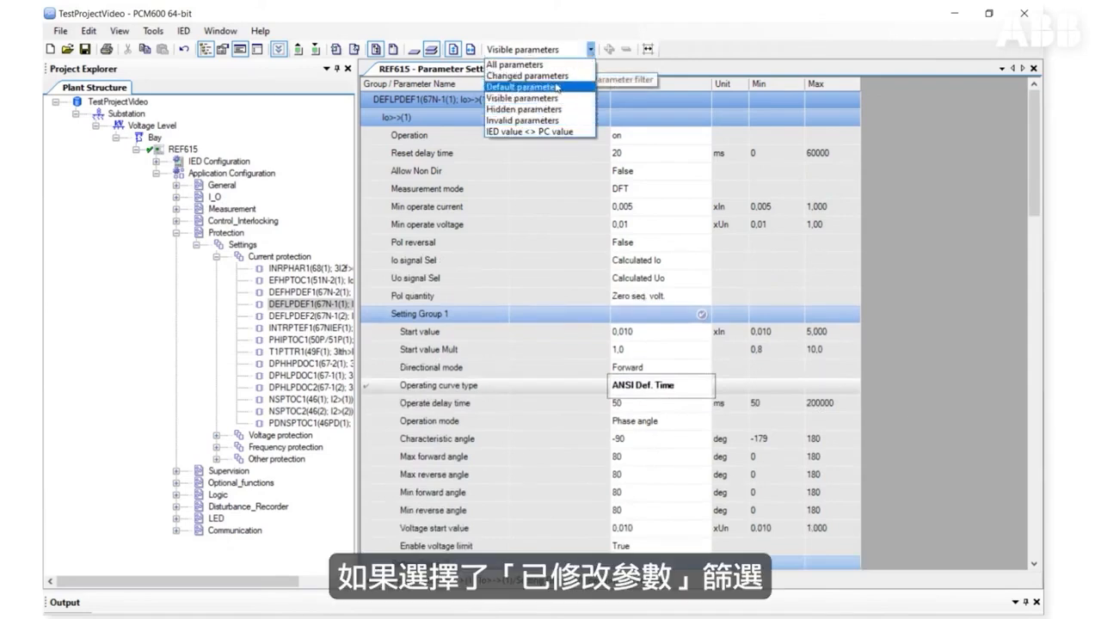
{"action": "left_click", "coordinate": [556, 77]}
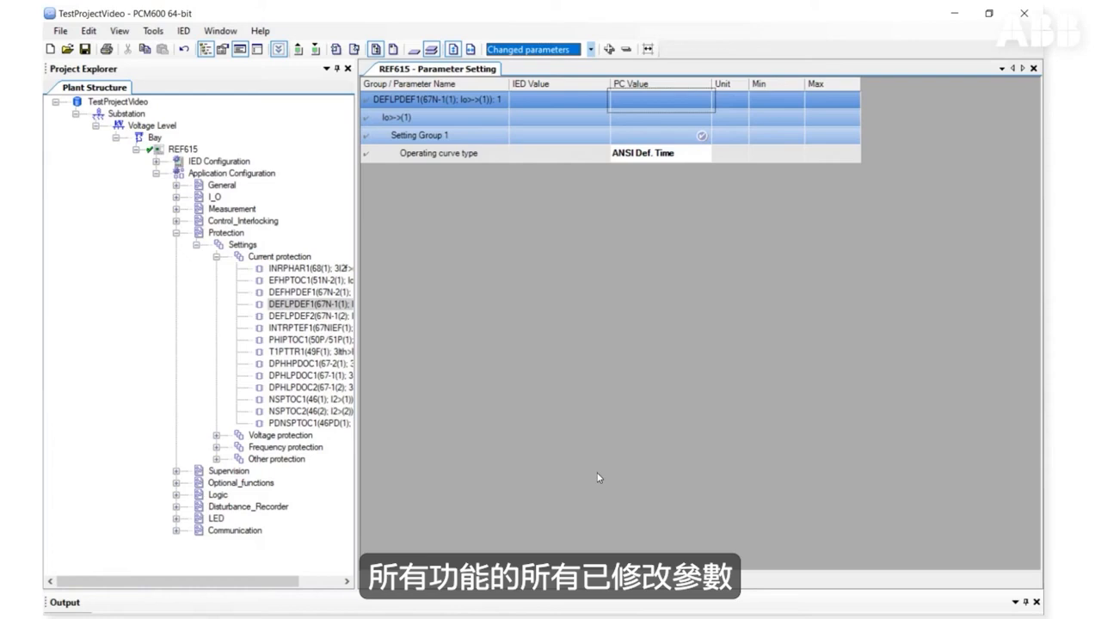
{"action": "left_click", "coordinate": [176, 149]}
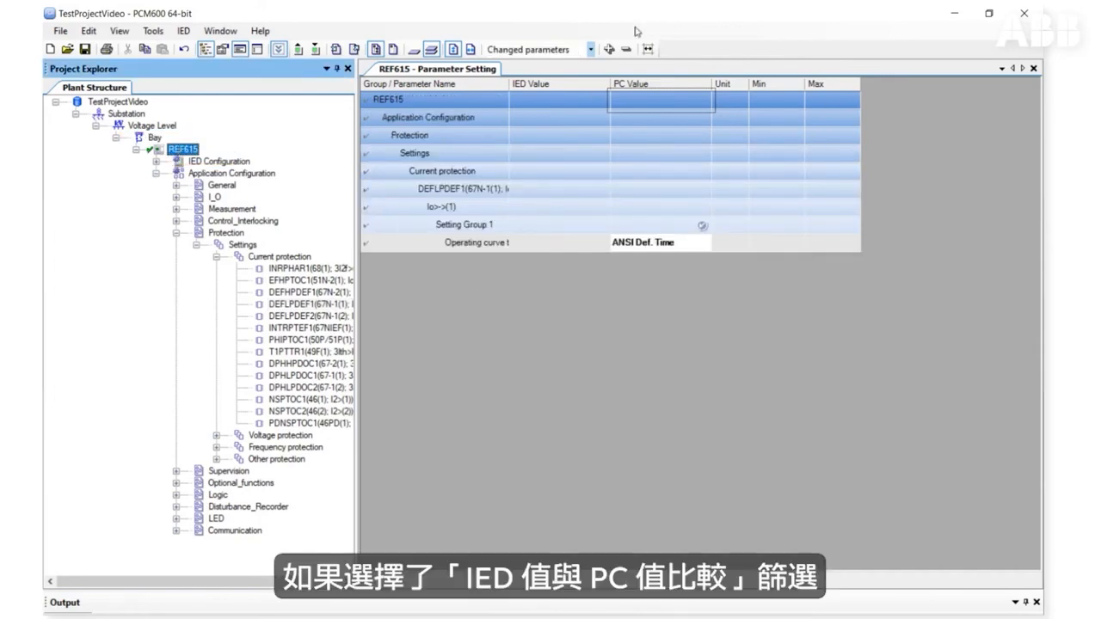
Step: Select the DEFHPDEF1 function and switch the parameter filter back to Visible parameters
{"action": "left_click", "coordinate": [591, 50]}
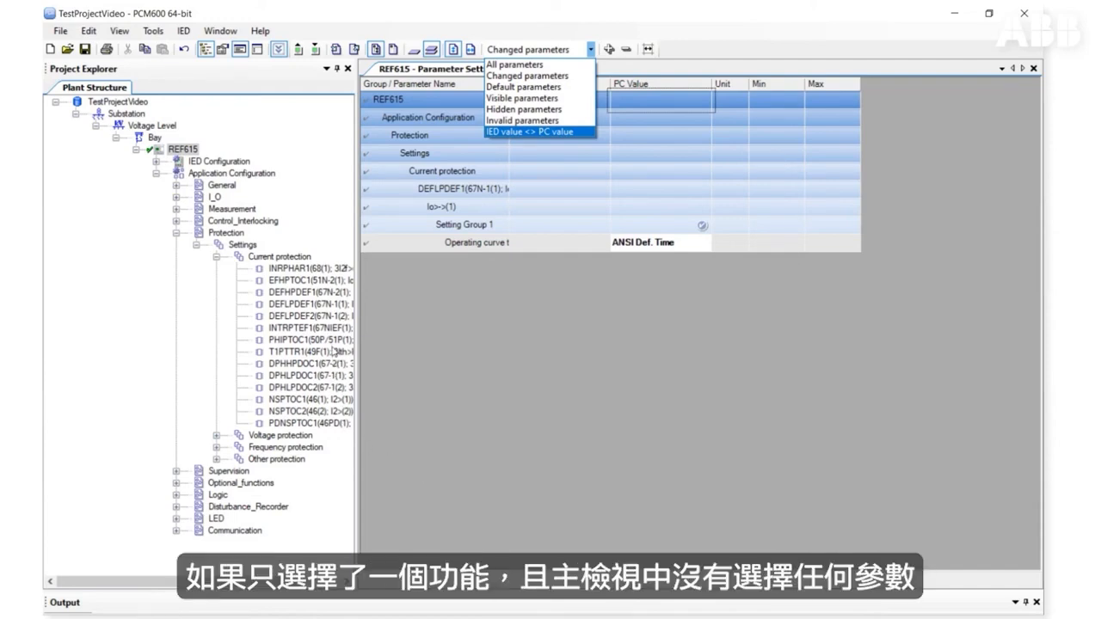
{"action": "left_click", "coordinate": [338, 294]}
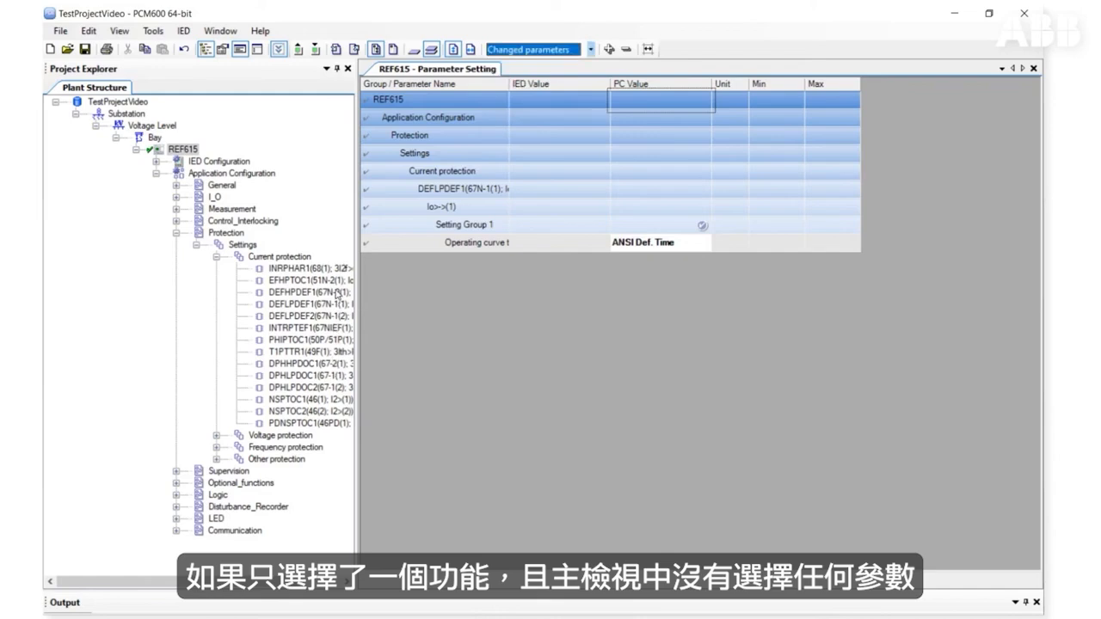
{"action": "left_click", "coordinate": [338, 294]}
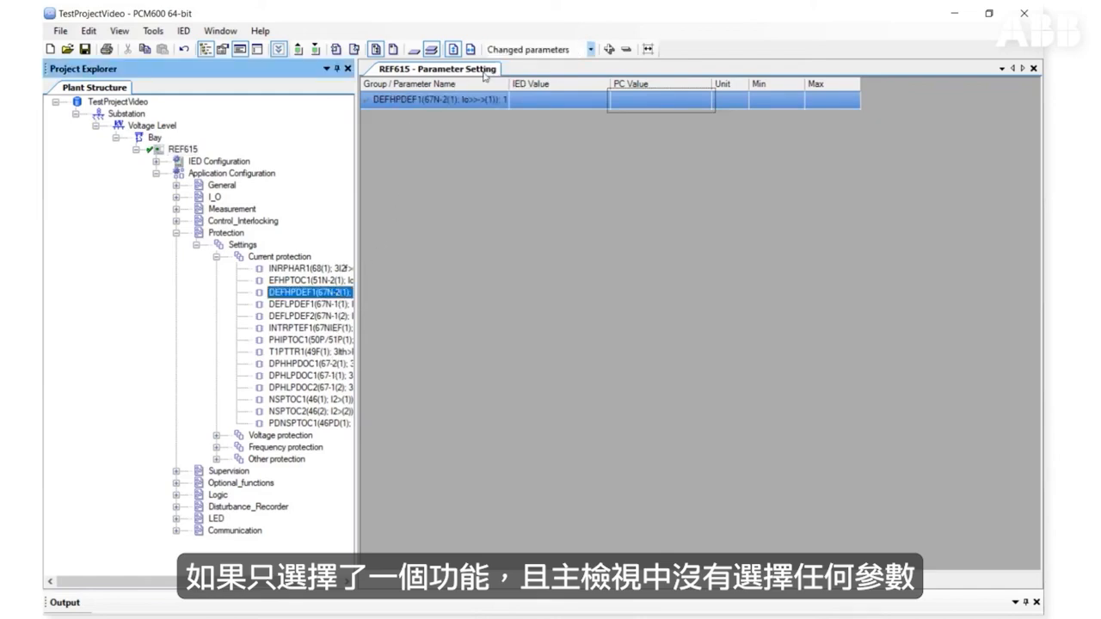
{"action": "left_click", "coordinate": [590, 50]}
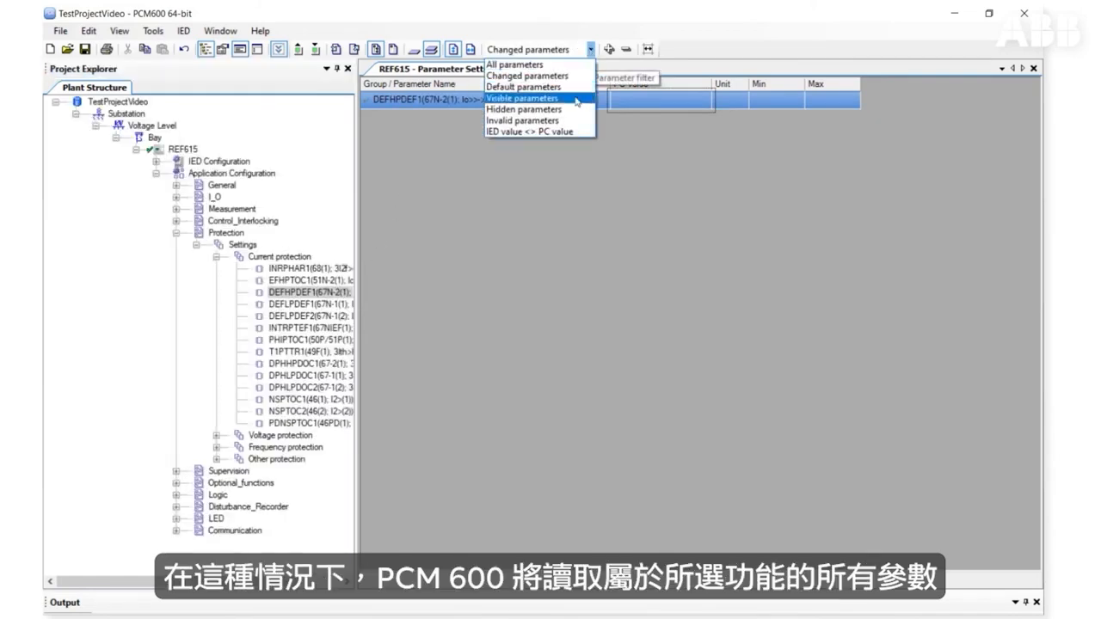
{"action": "left_click", "coordinate": [567, 115]}
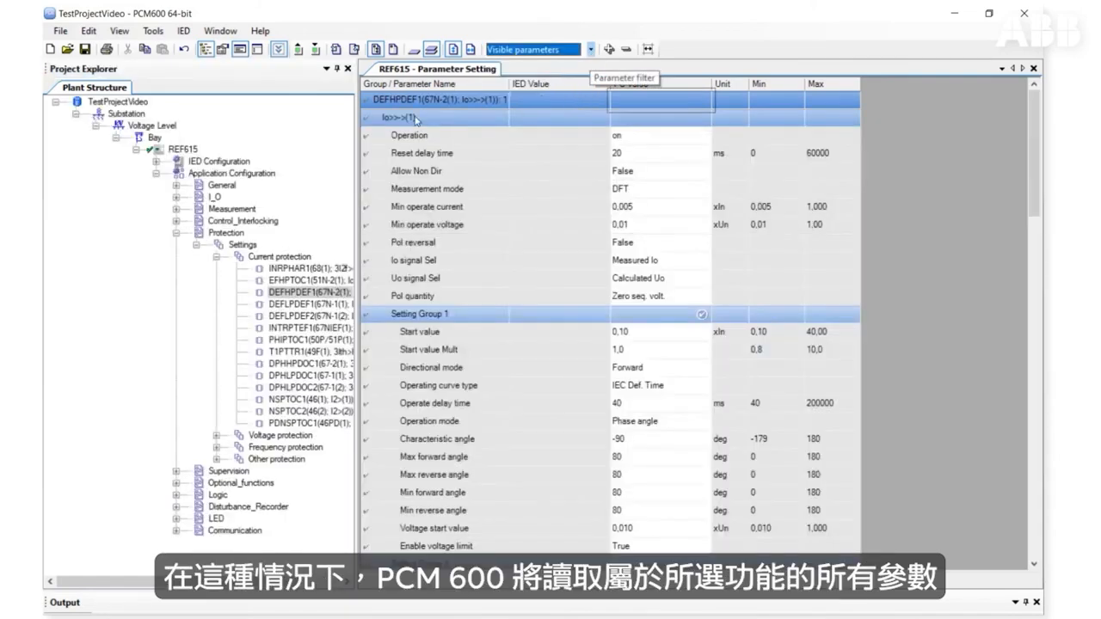
Step: Read DEFHPDEF1's parameters from the IED without copying IED values to the PC value field
{"action": "left_click", "coordinate": [301, 51]}
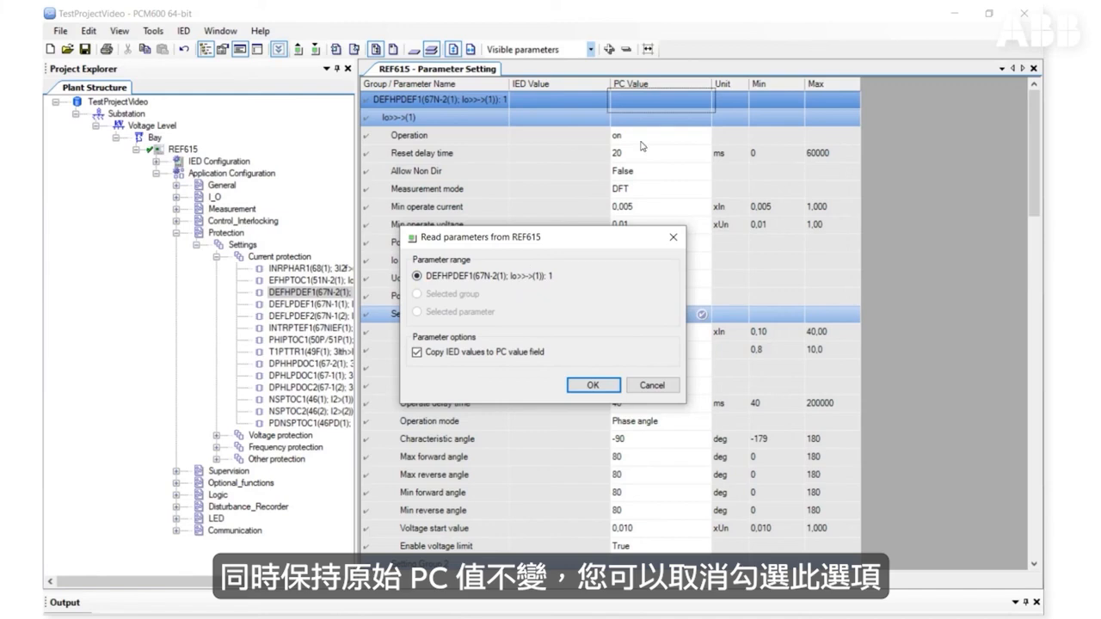
{"action": "left_click", "coordinate": [497, 357]}
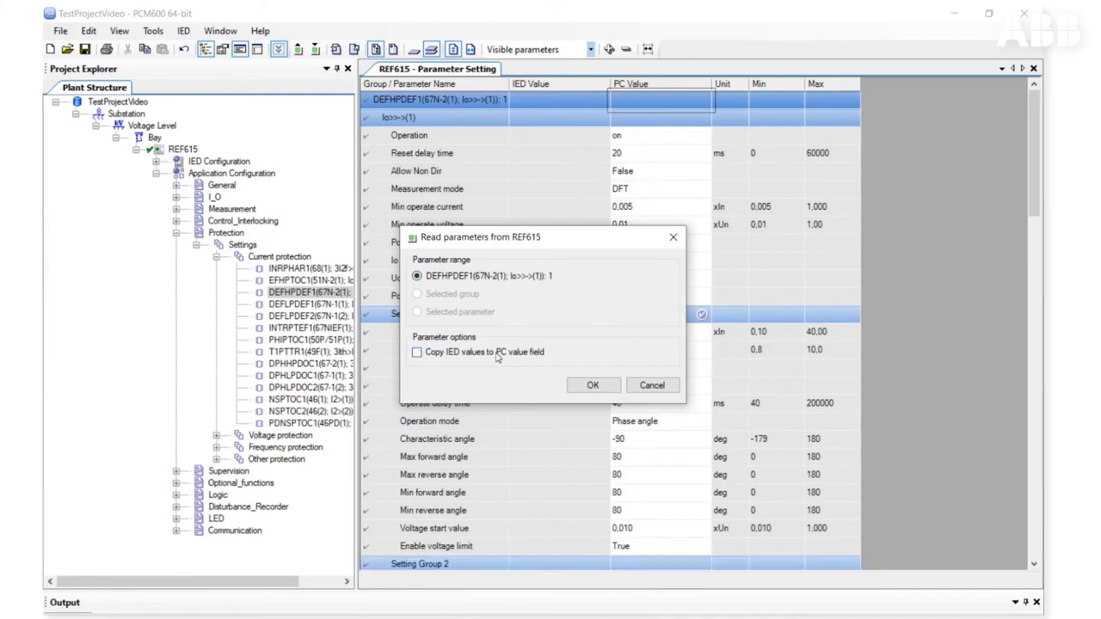
{"action": "left_click", "coordinate": [593, 385]}
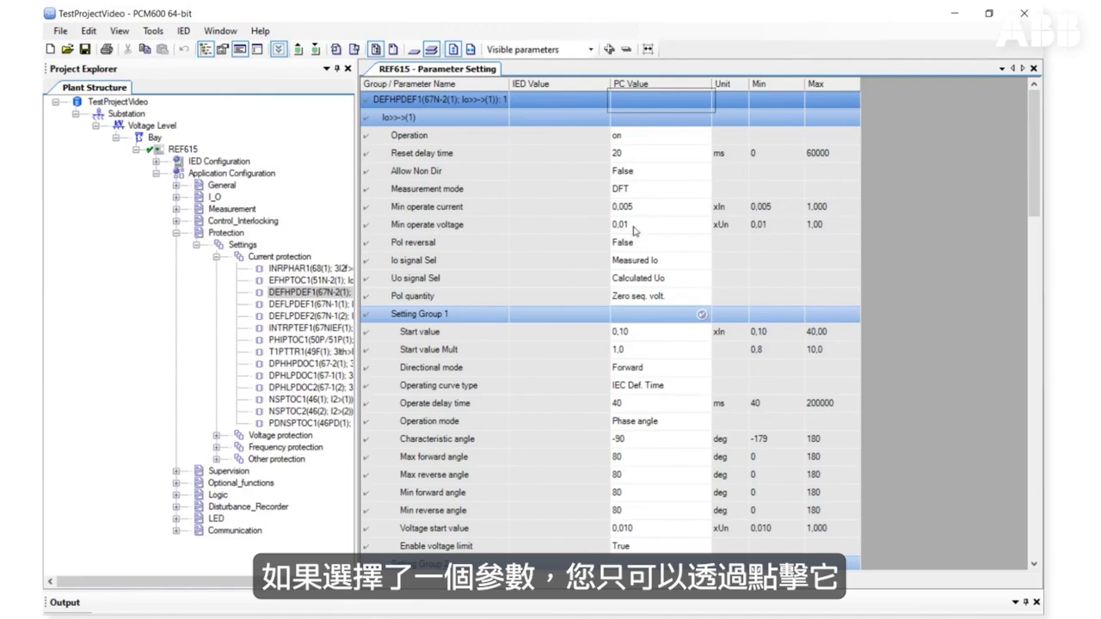
Step: Open the read-parameters dialog for the Start value Mult parameter and then for Setting Group 1, closing it each time
{"action": "left_click", "coordinate": [469, 352]}
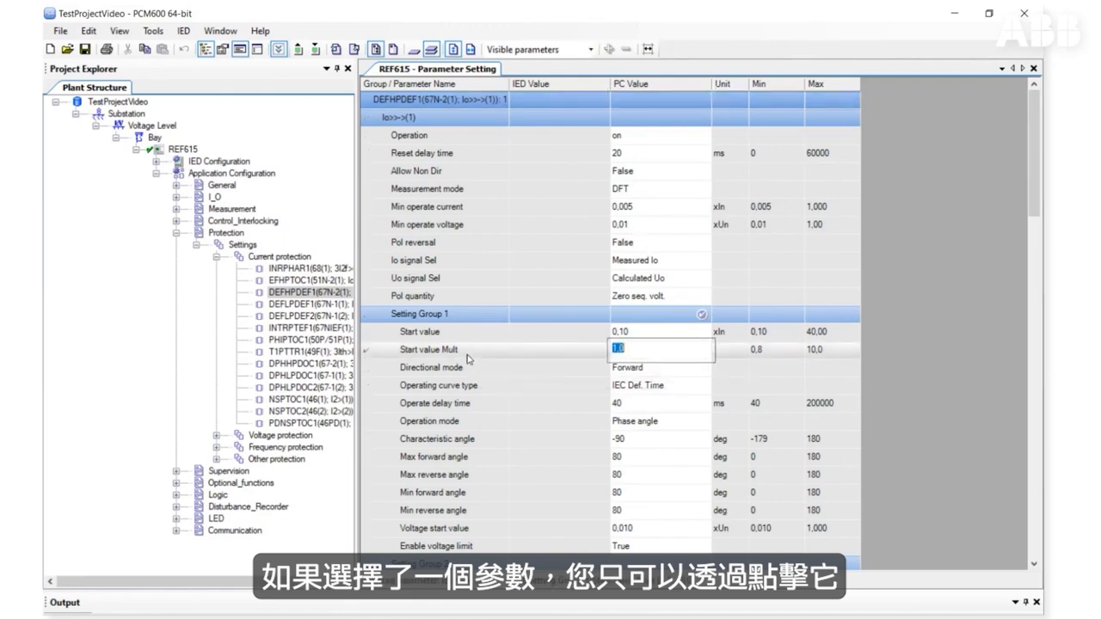
{"action": "left_click", "coordinate": [299, 49]}
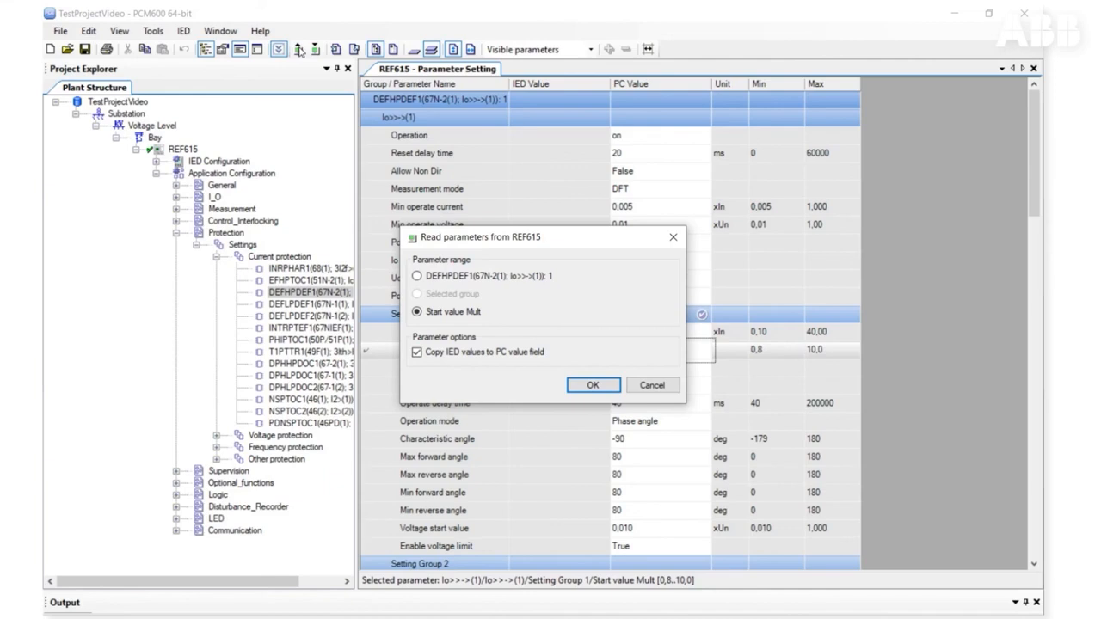
{"action": "left_click", "coordinate": [674, 239]}
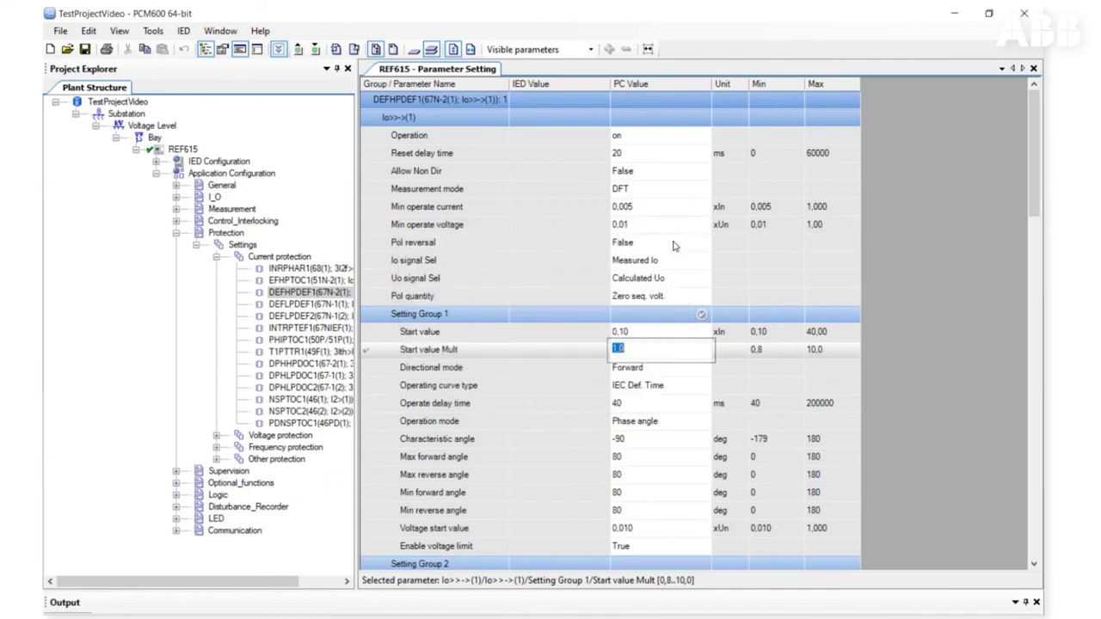
{"action": "left_click", "coordinate": [432, 319]}
{"action": "left_click", "coordinate": [293, 53]}
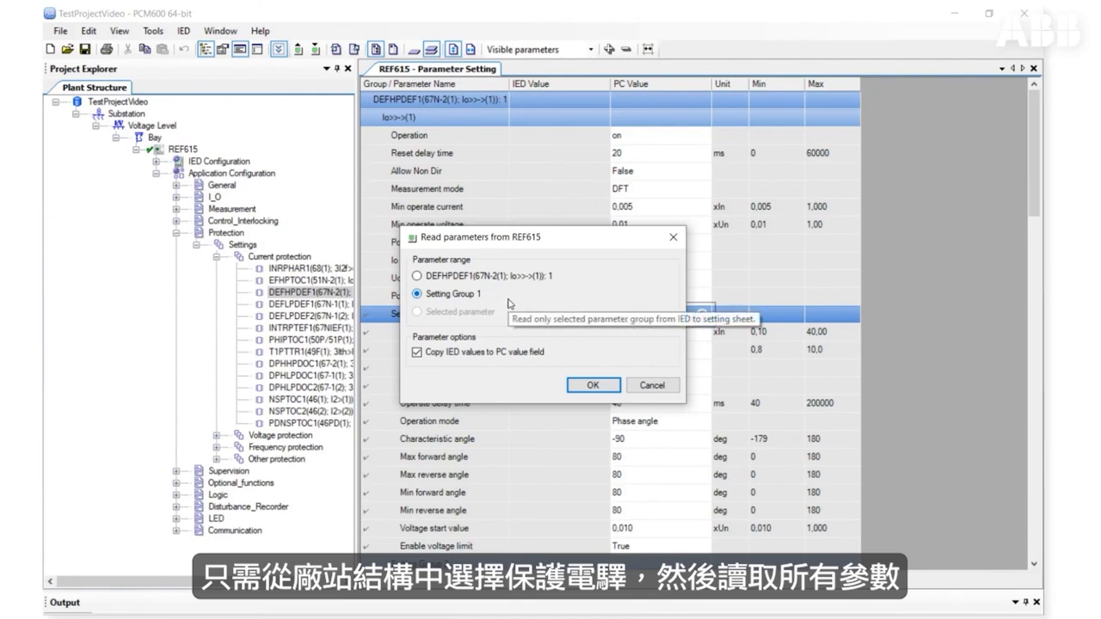
{"action": "left_click", "coordinate": [674, 237]}
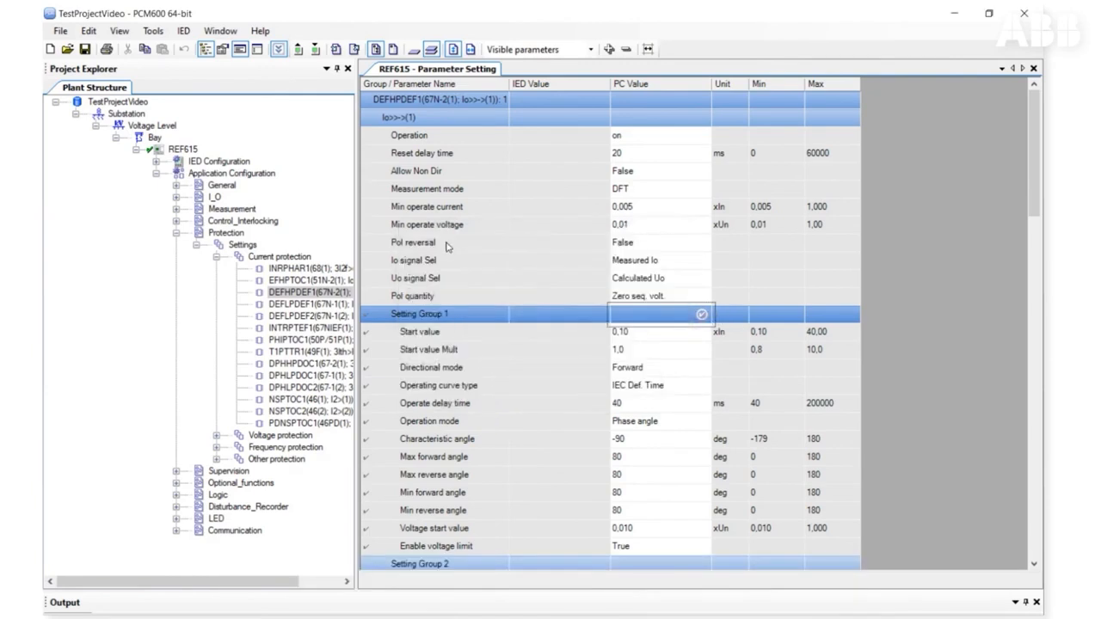
Step: Select the REF615 IED and open the read and write parameter dialogs for the whole IED, cancelling them
{"action": "left_click", "coordinate": [193, 149]}
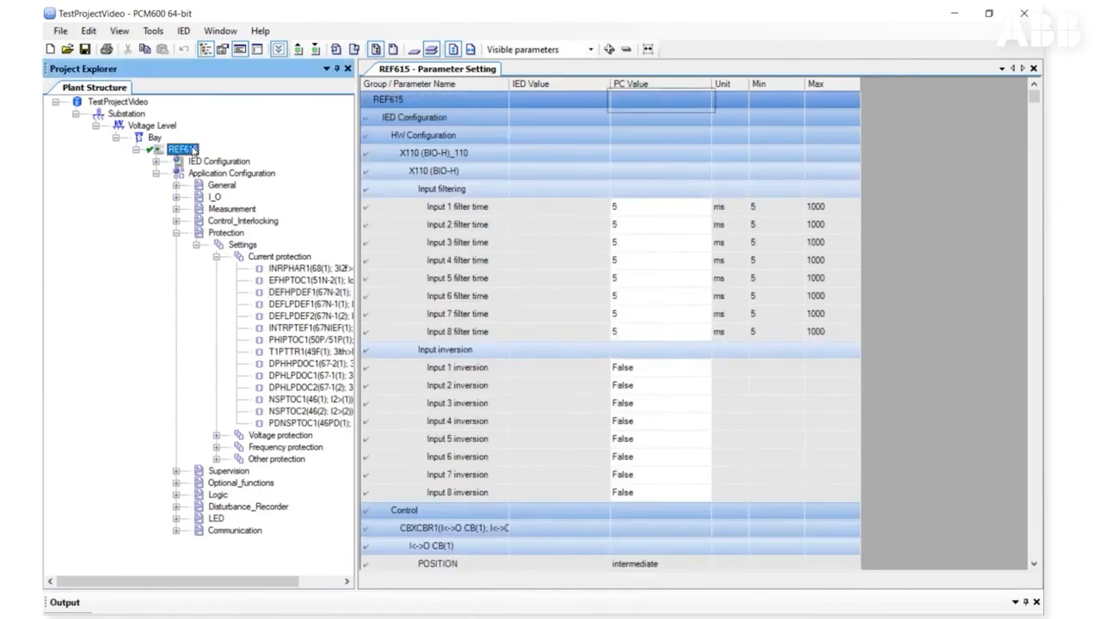
{"action": "left_click", "coordinate": [298, 50]}
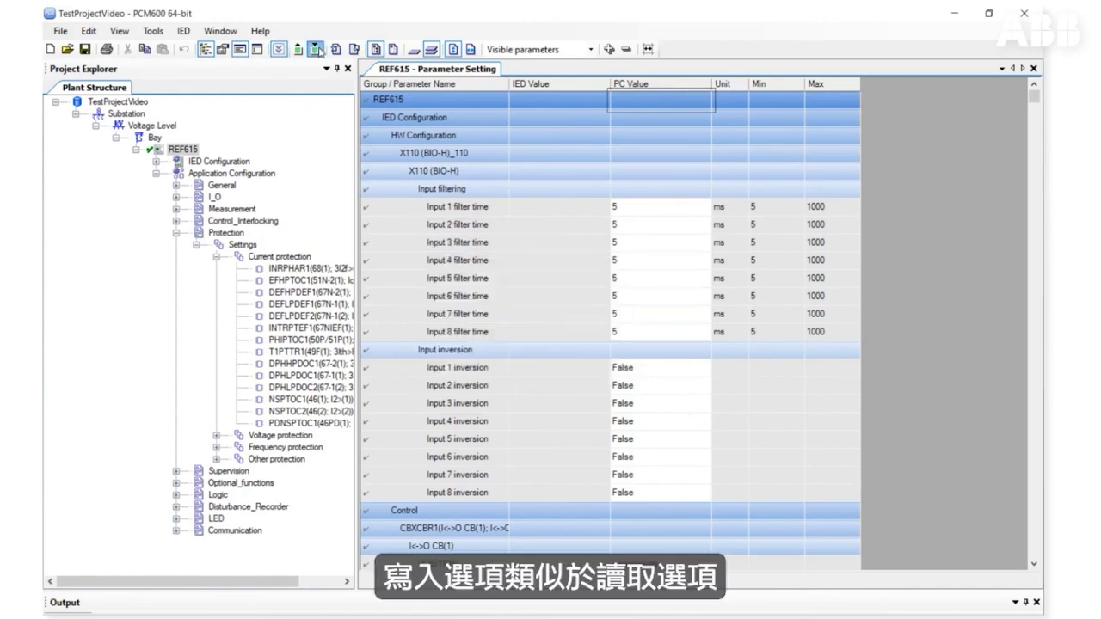
{"action": "left_click", "coordinate": [317, 49]}
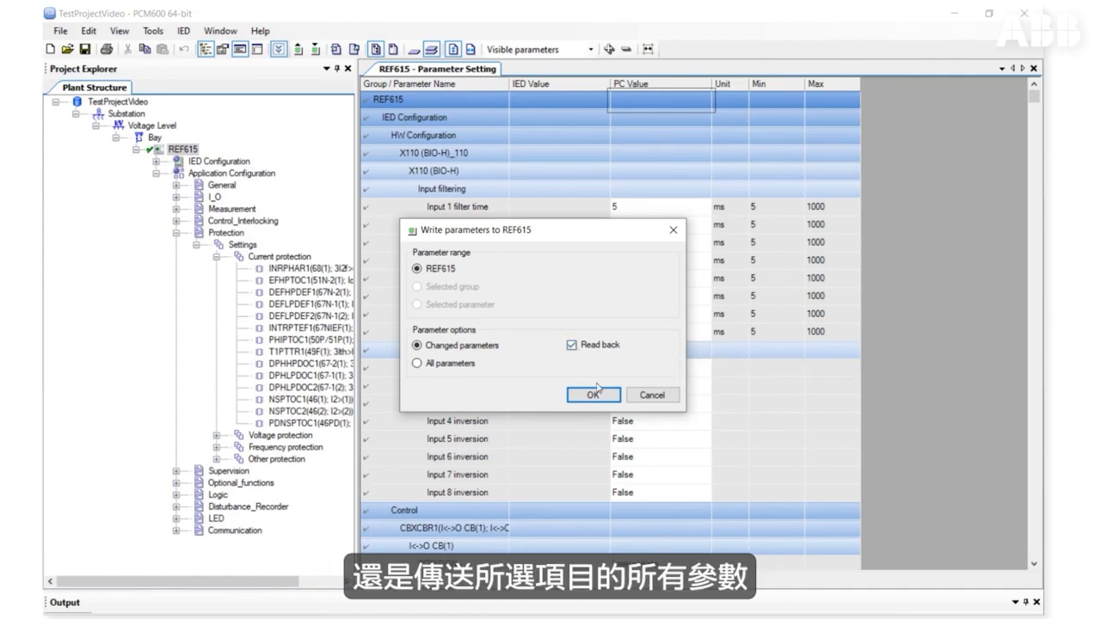
{"action": "left_click", "coordinate": [660, 402]}
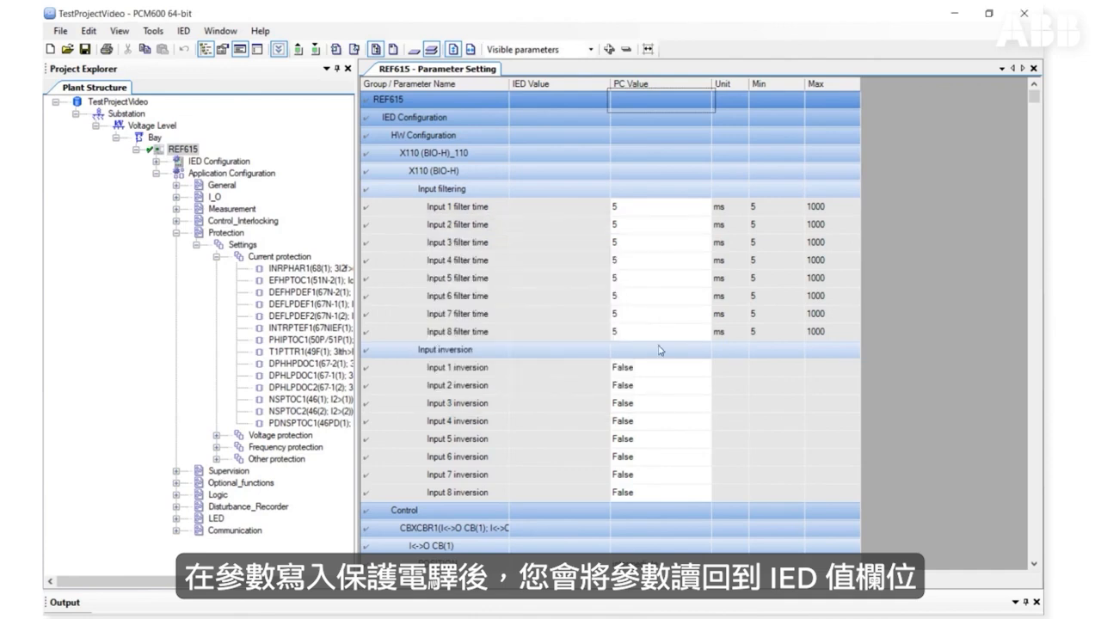